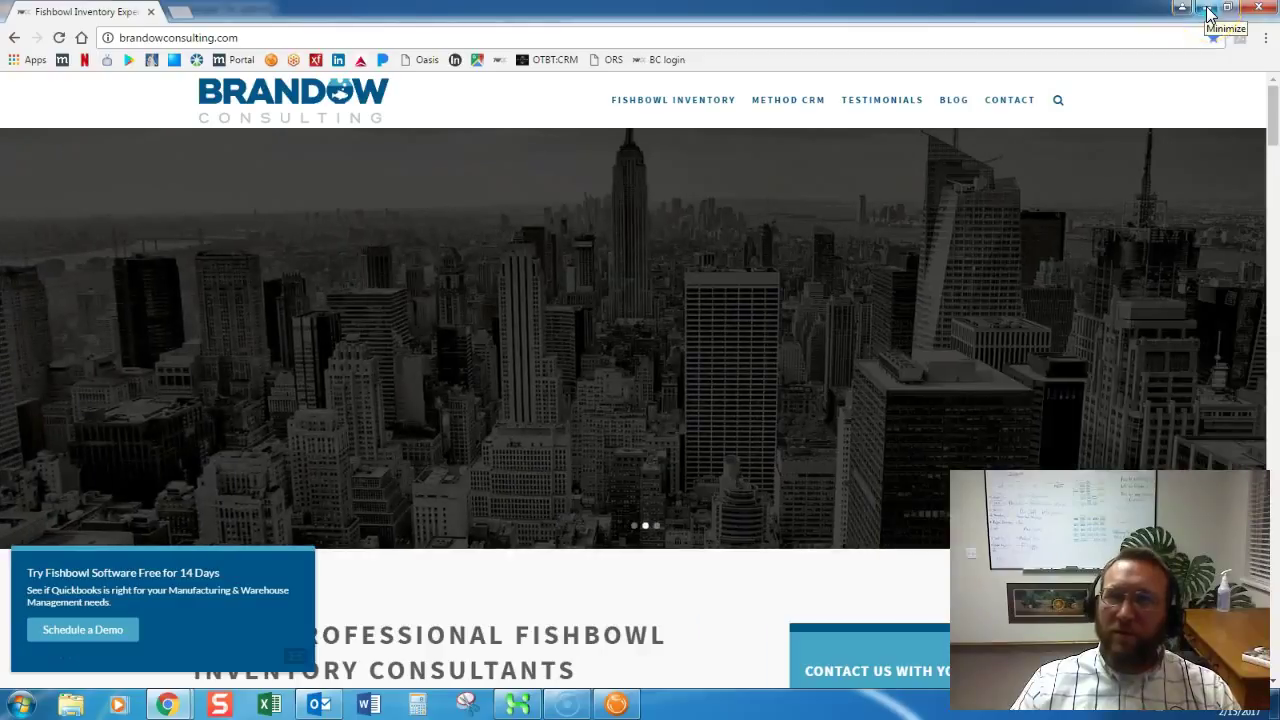
Switch to Fishbowl and start reconciling the first received Brent's Bicycle Brakes purchase order in the receiving list.
{"action": "left_click", "coordinate": [1207, 12]}
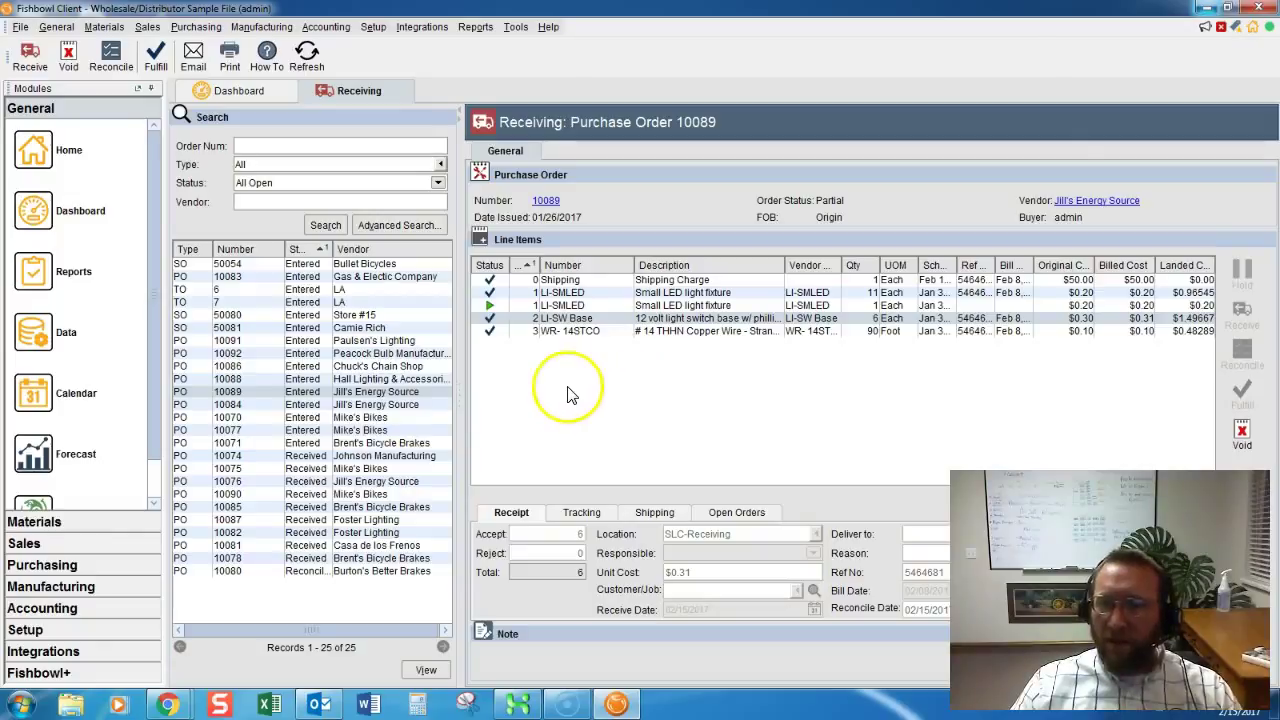
{"action": "left_click", "coordinate": [307, 483]}
{"action": "left_click", "coordinate": [306, 508]}
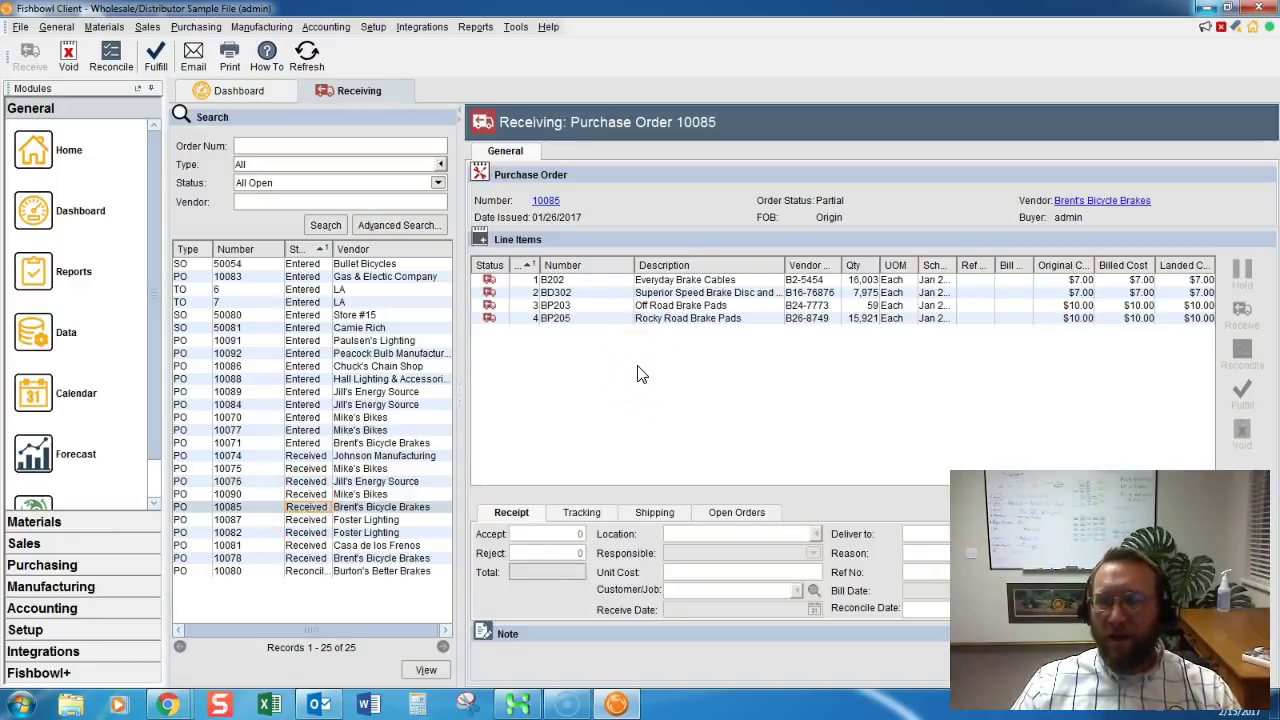
{"action": "left_click", "coordinate": [565, 309]}
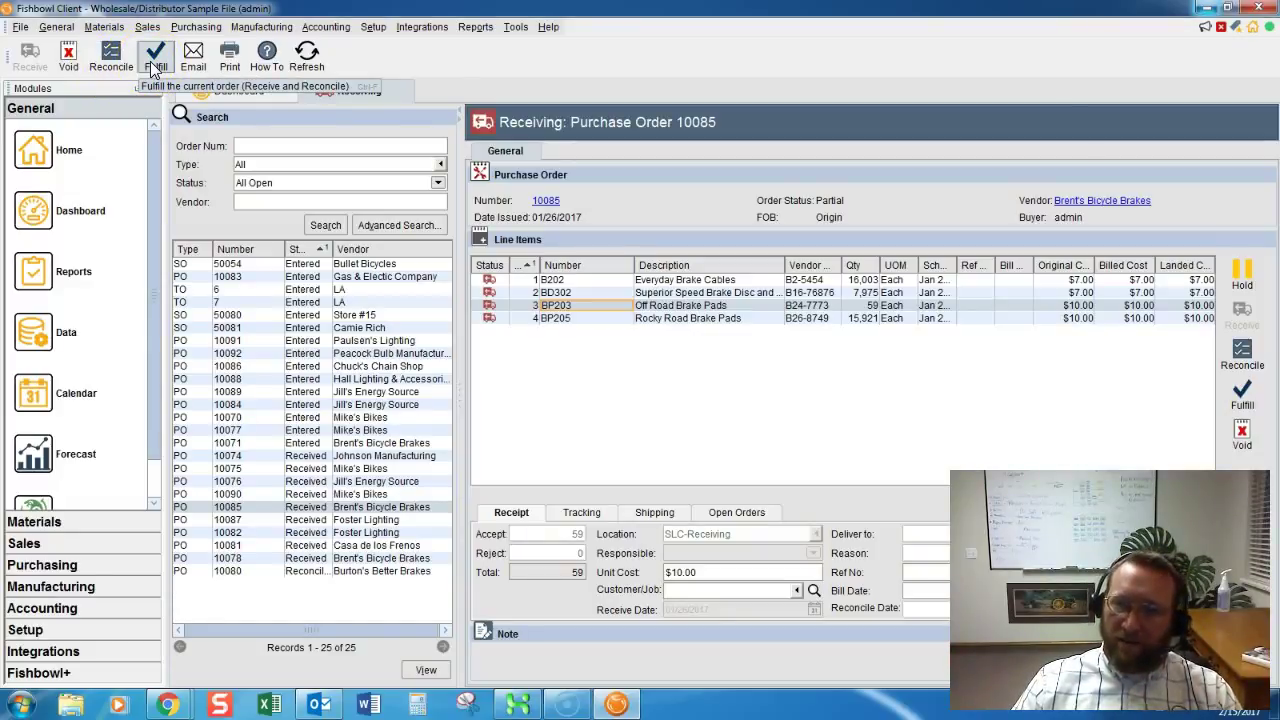
{"action": "left_click", "coordinate": [112, 60]}
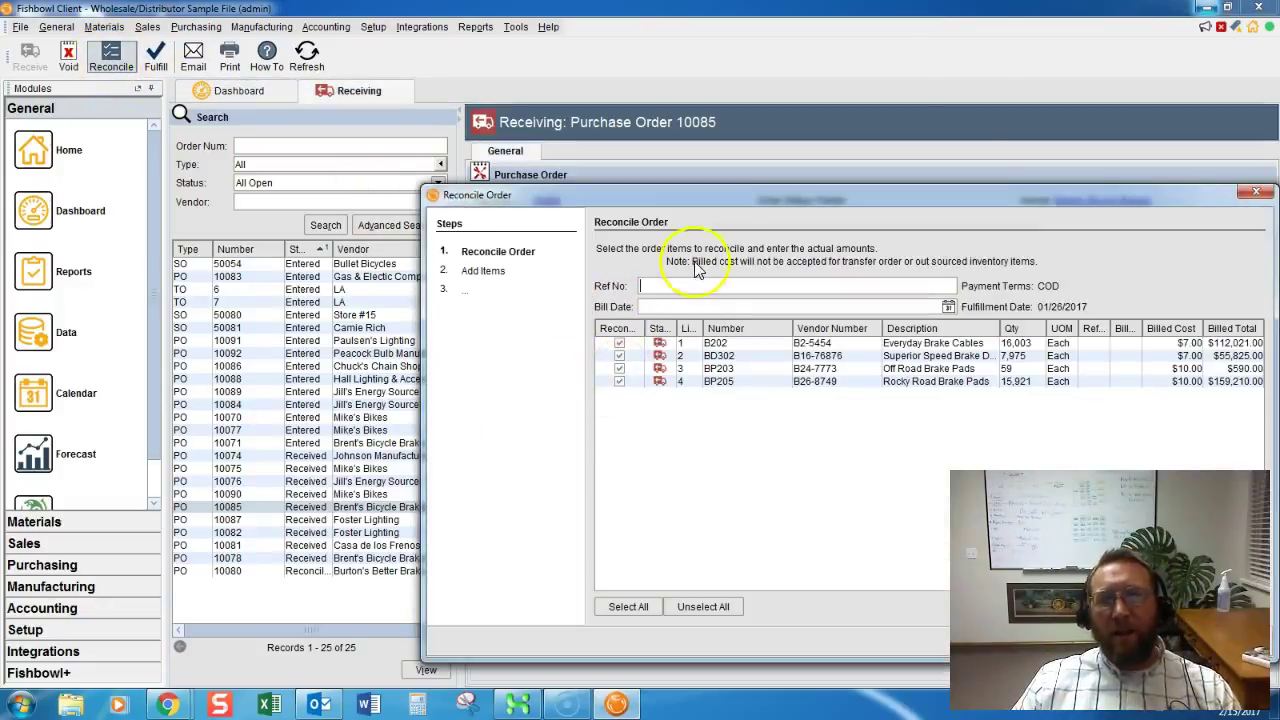
Enter 468631 as the bill's reference number and set the bill date to 02/08/2017.
{"action": "left_click_drag", "start_coordinate": [706, 197], "coordinate": [480, 157]}
{"action": "left_click", "coordinate": [459, 248]}
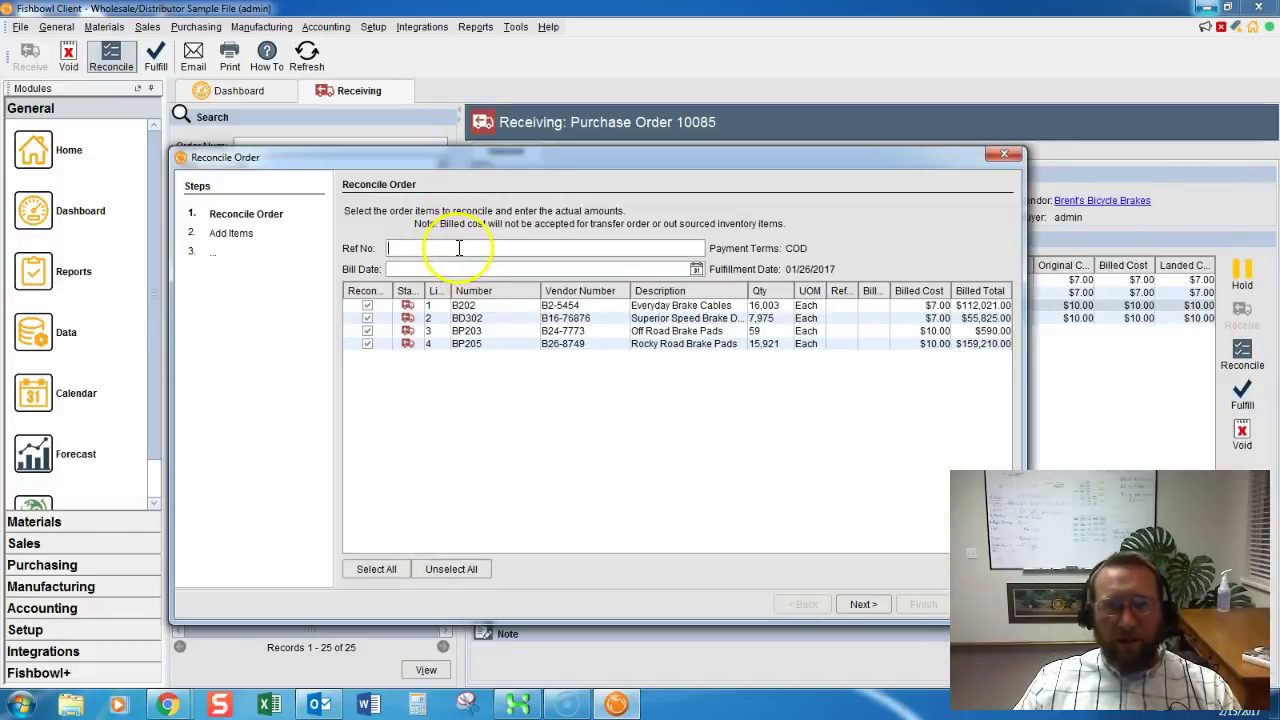
{"action": "type", "text": "468631"}
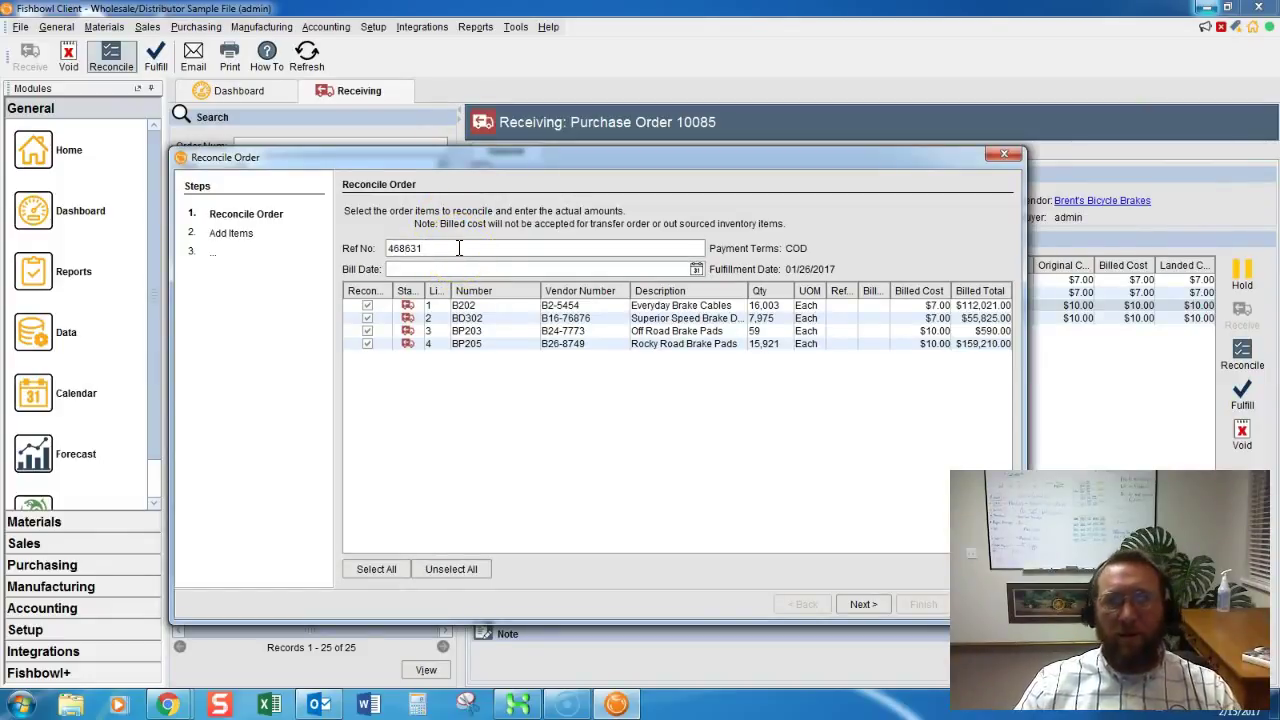
{"action": "left_click", "coordinate": [696, 269]}
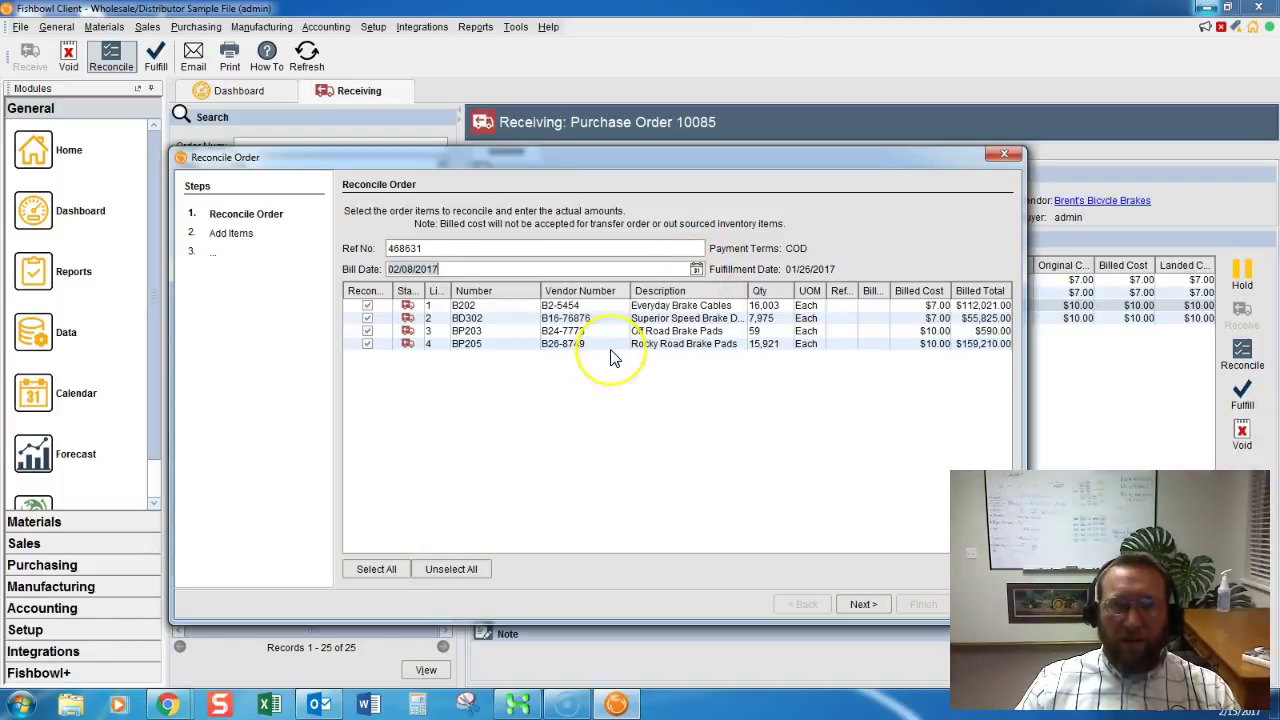
{"action": "left_click", "coordinate": [607, 349]}
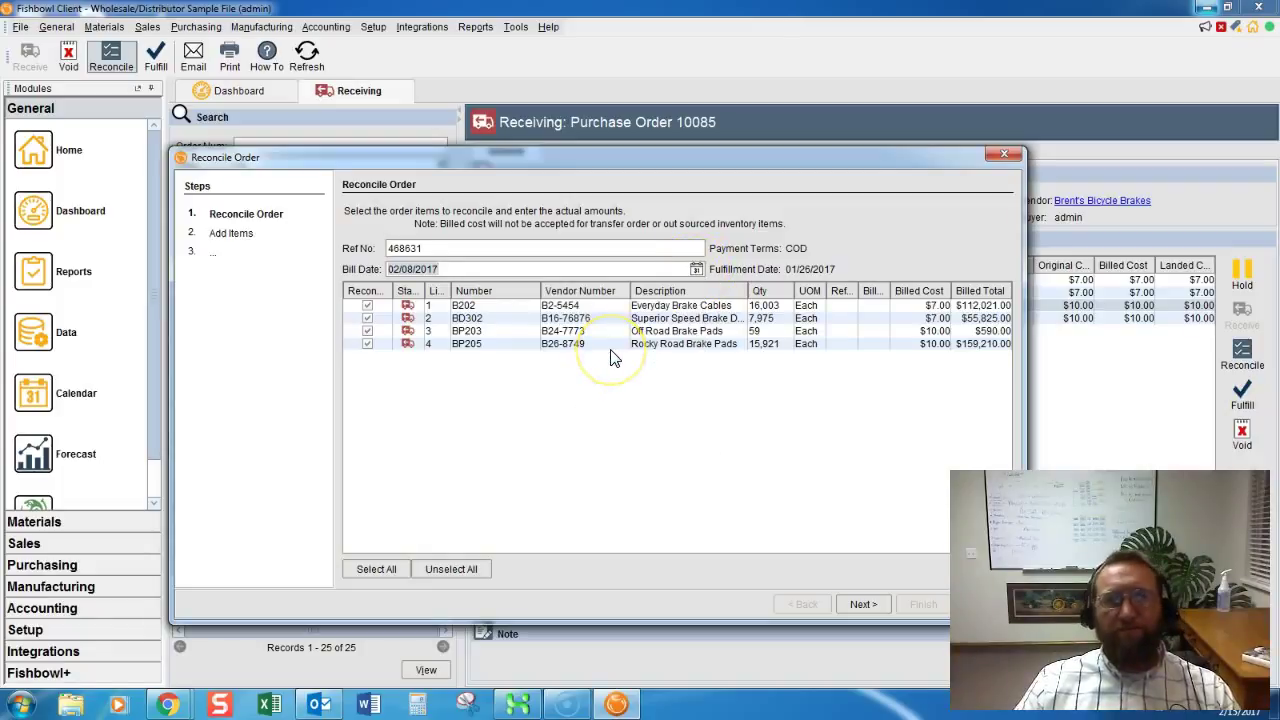
Set the billed cost of part BD302, the Superior Speed brake disc, to $7.25.
{"action": "left_click", "coordinate": [938, 318]}
{"action": "double_click", "coordinate": [938, 318]}
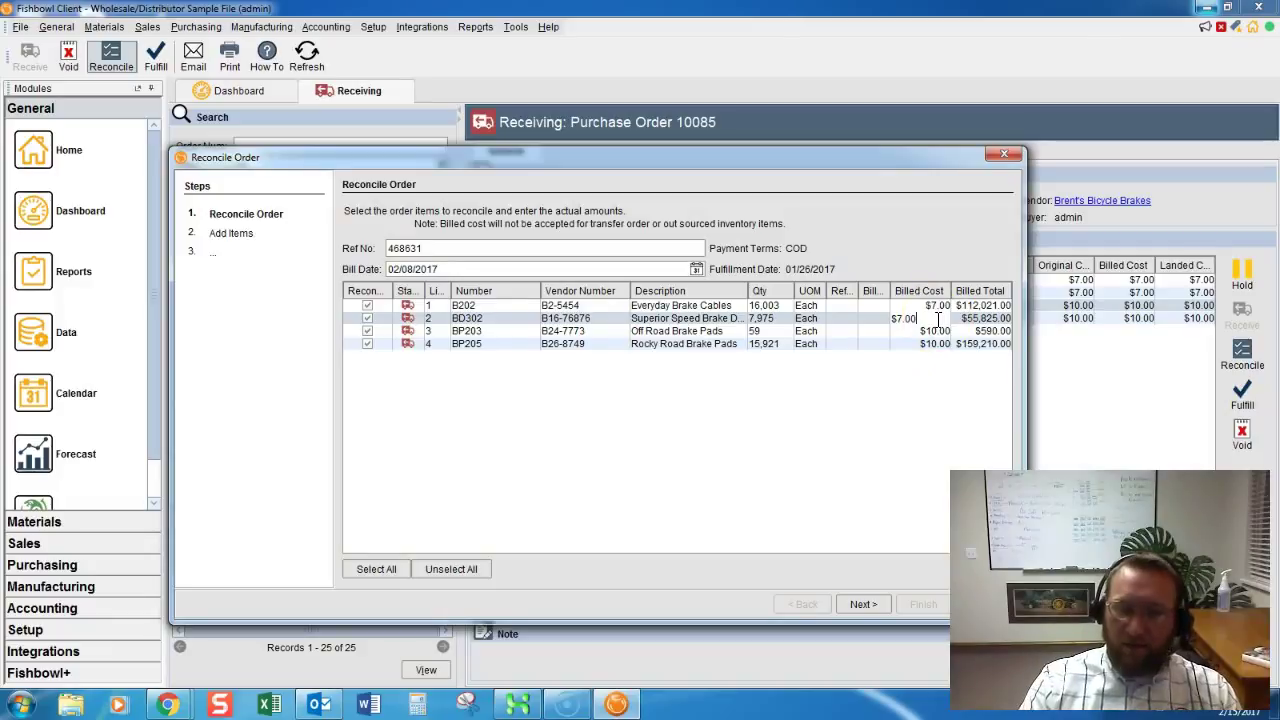
{"action": "key", "text": "BackSpace"}
{"action": "key", "text": "BackSpace"}
{"action": "key", "text": "BackSpace"}
{"action": "type", "text": ".25"}
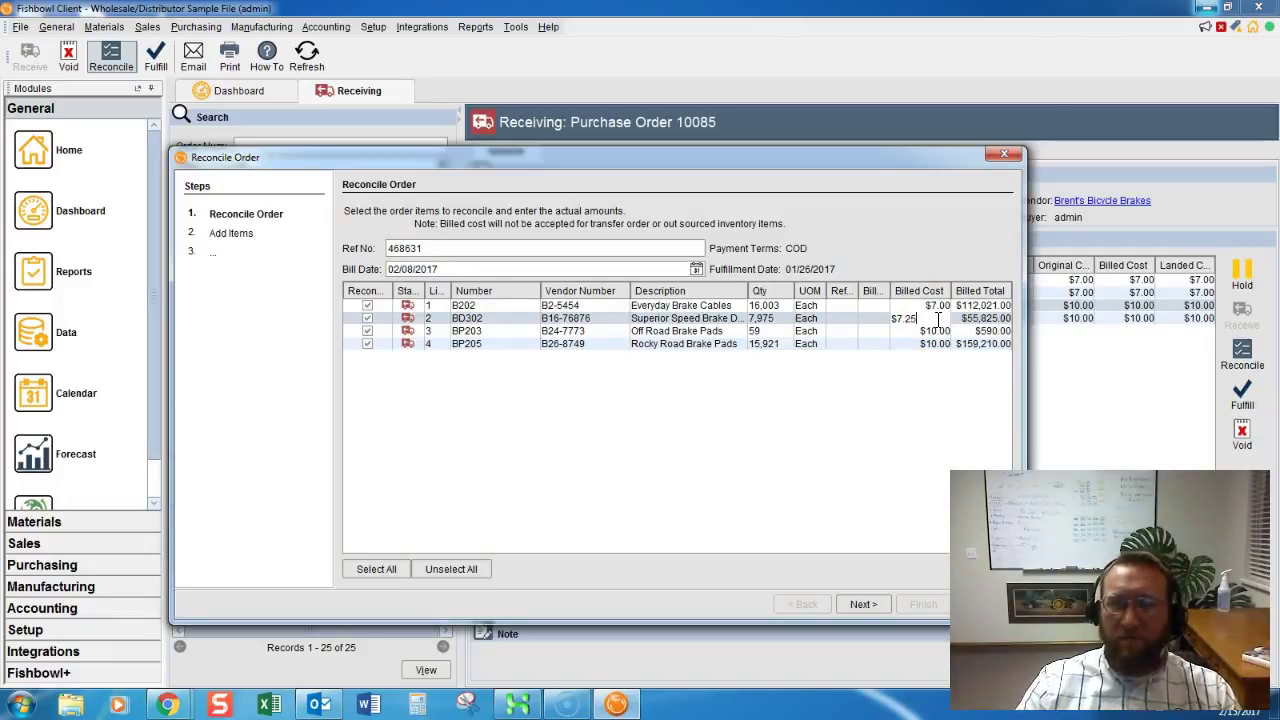
{"action": "left_click", "coordinate": [672, 336]}
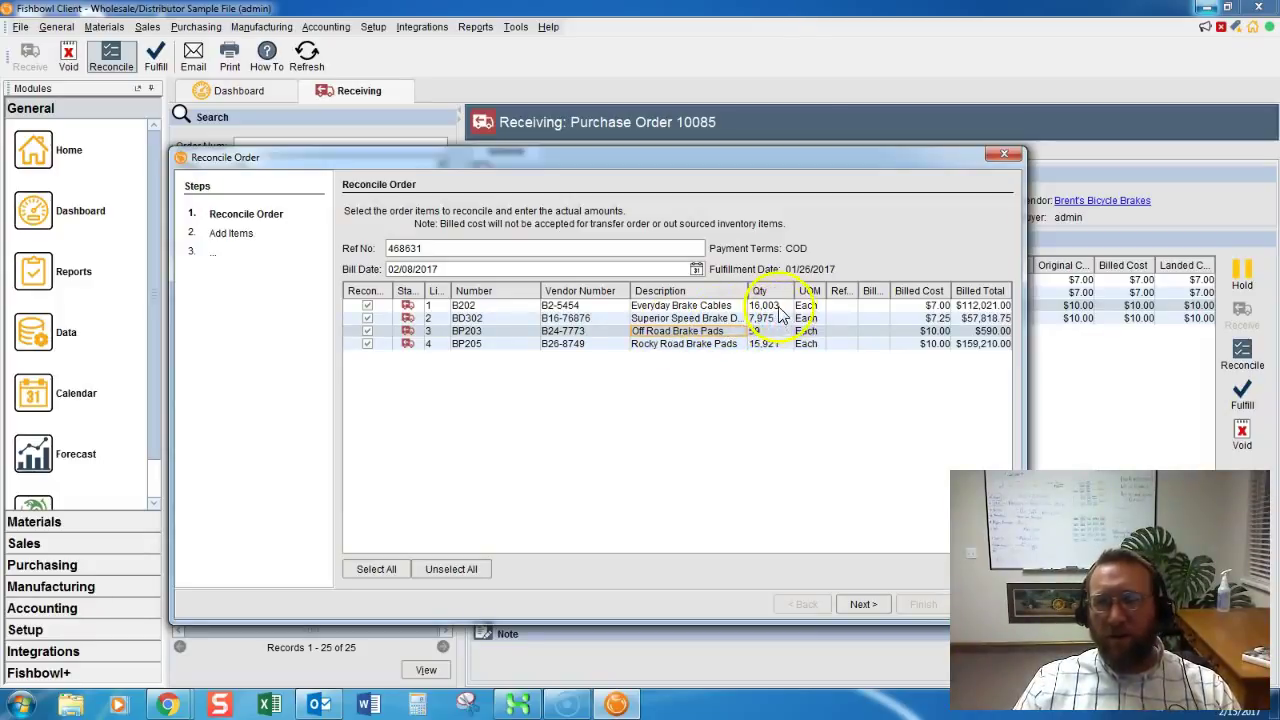
Add a Shipping item with quantity 1 and unit cost $75.00 to the order, included on the vendor bill.
{"action": "left_click", "coordinate": [863, 606]}
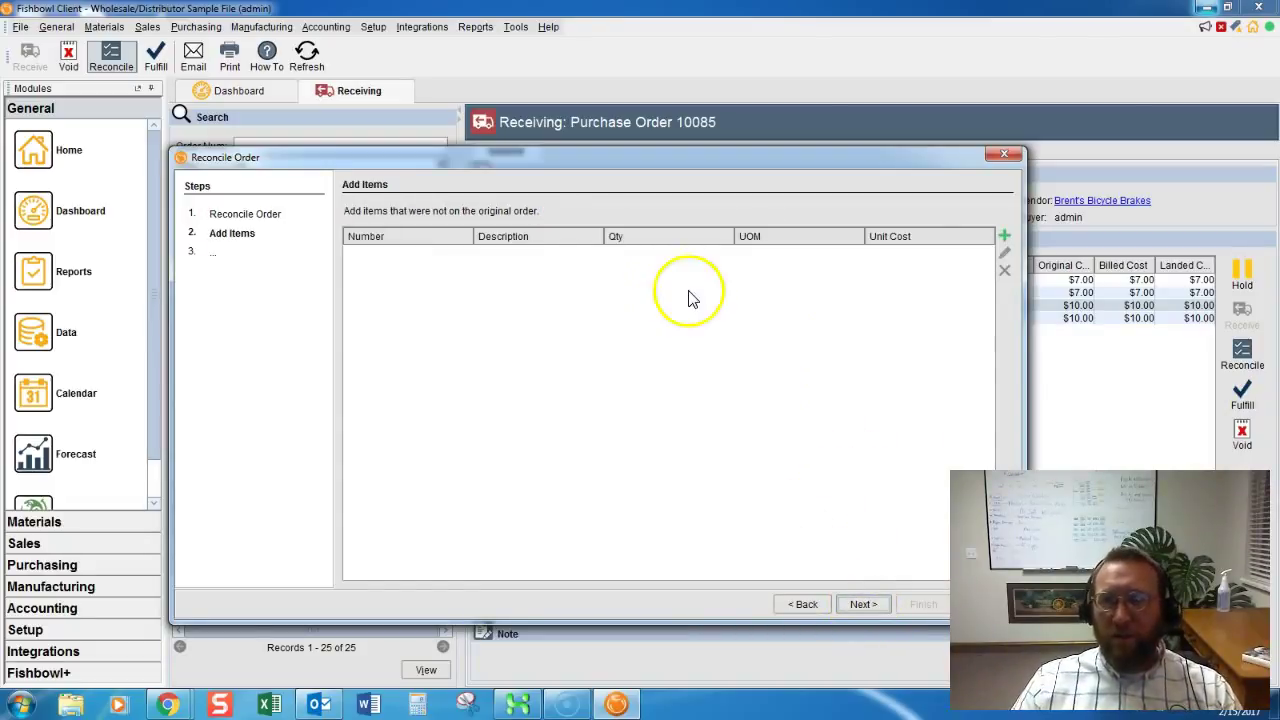
{"action": "left_click", "coordinate": [1005, 238]}
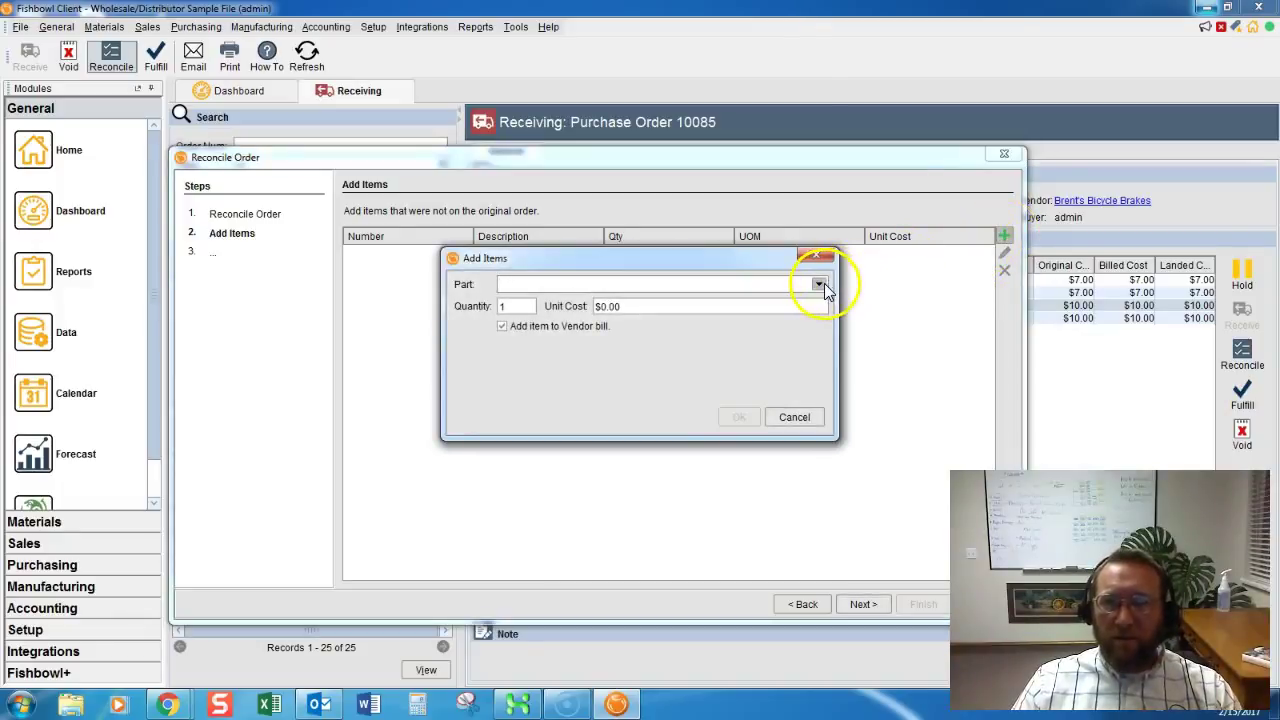
{"action": "left_click", "coordinate": [818, 284]}
{"action": "left_click", "coordinate": [537, 402]}
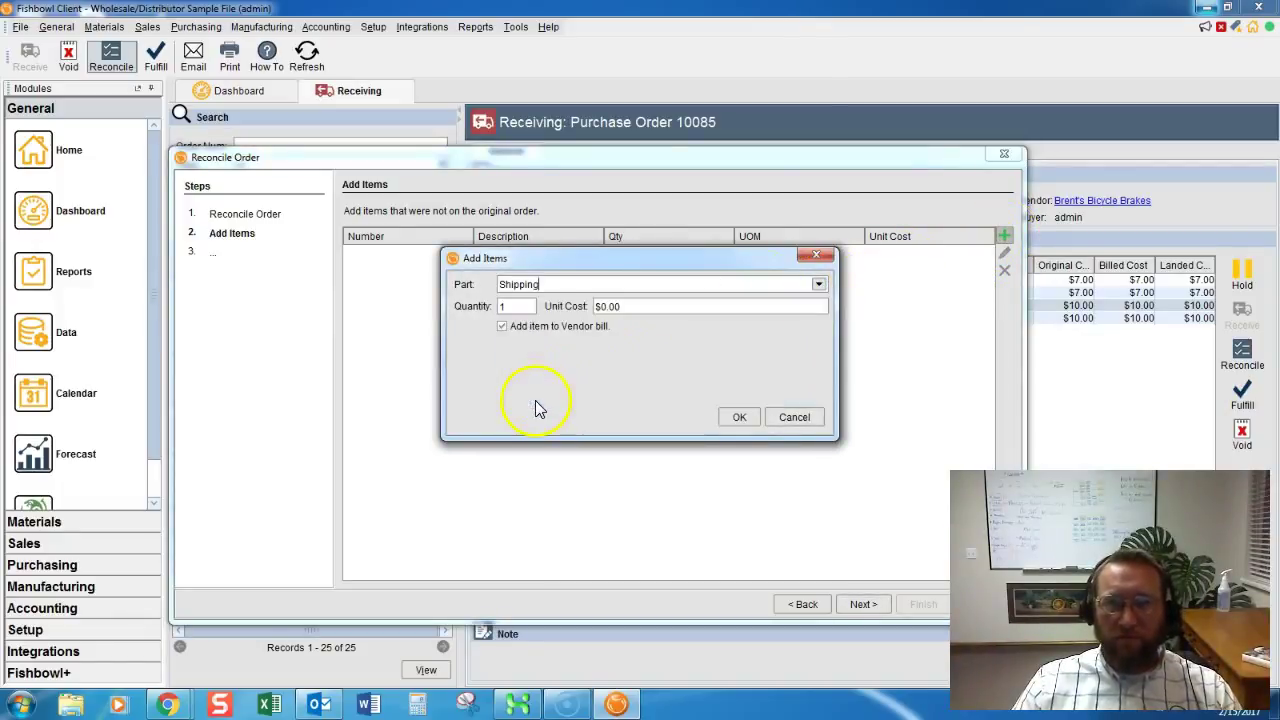
{"action": "left_click", "coordinate": [641, 305]}
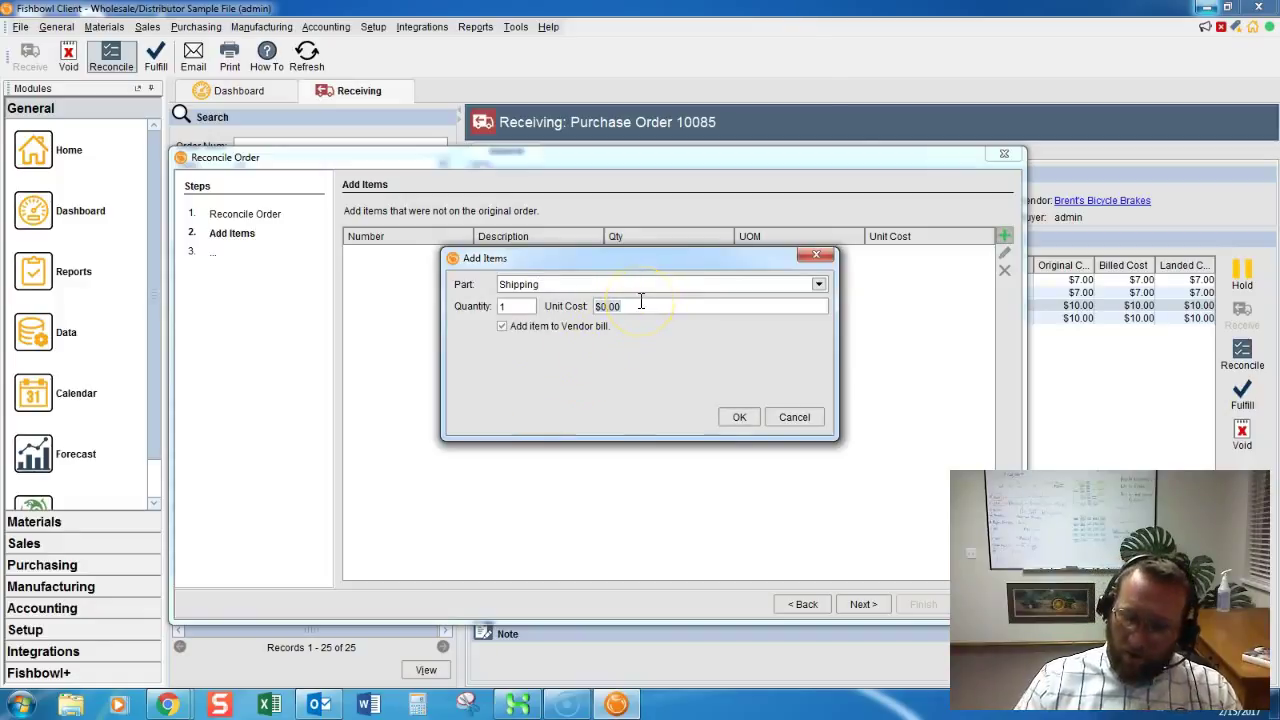
{"action": "type", "text": "75"}
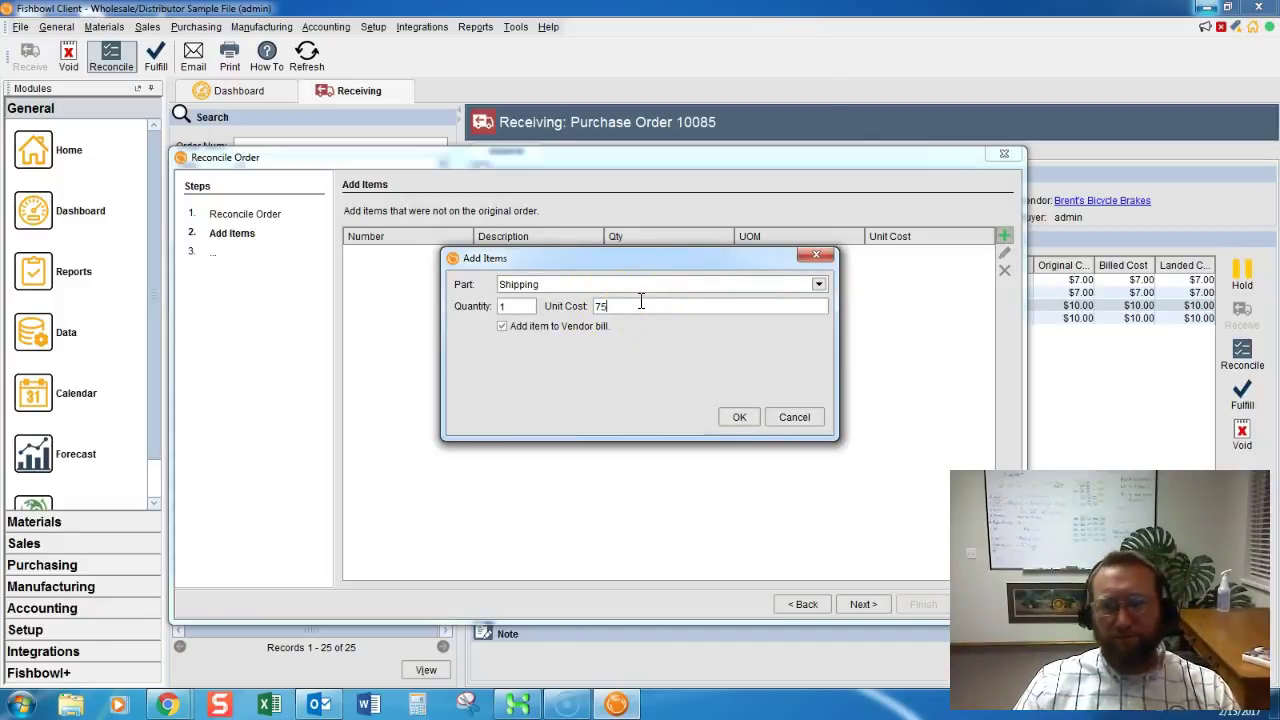
{"action": "left_click", "coordinate": [571, 325]}
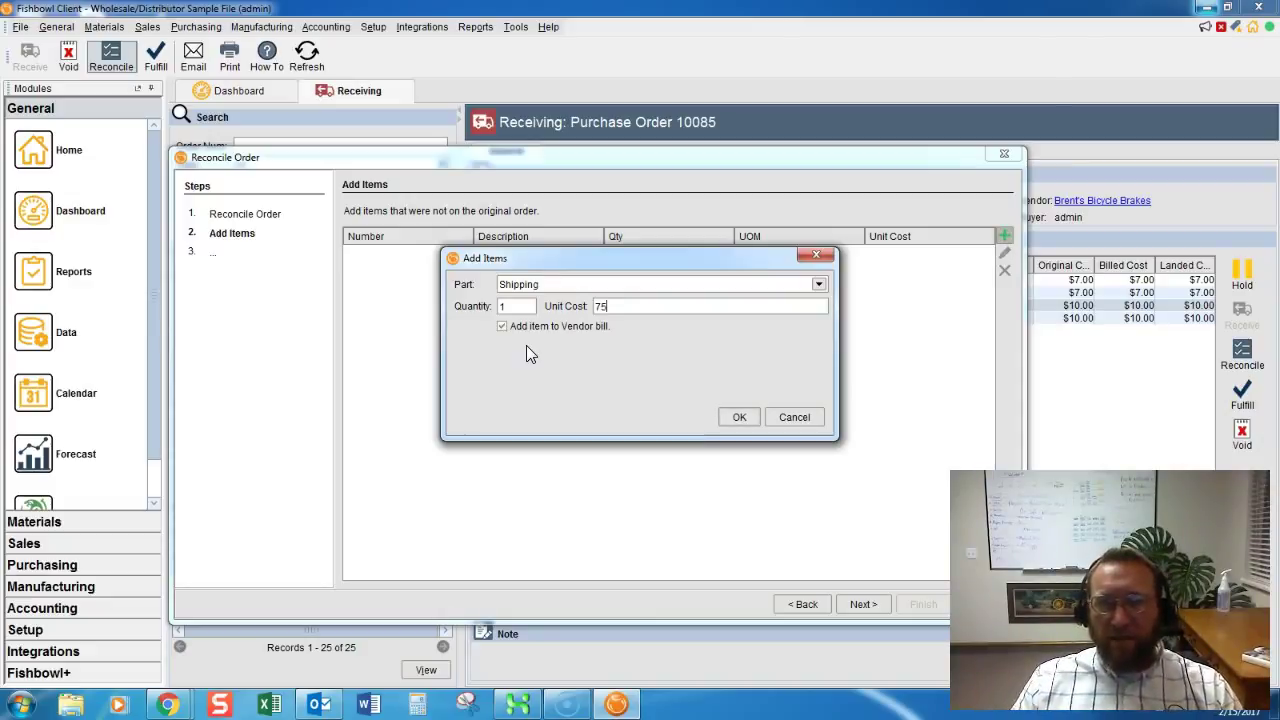
{"action": "left_click", "coordinate": [503, 327]}
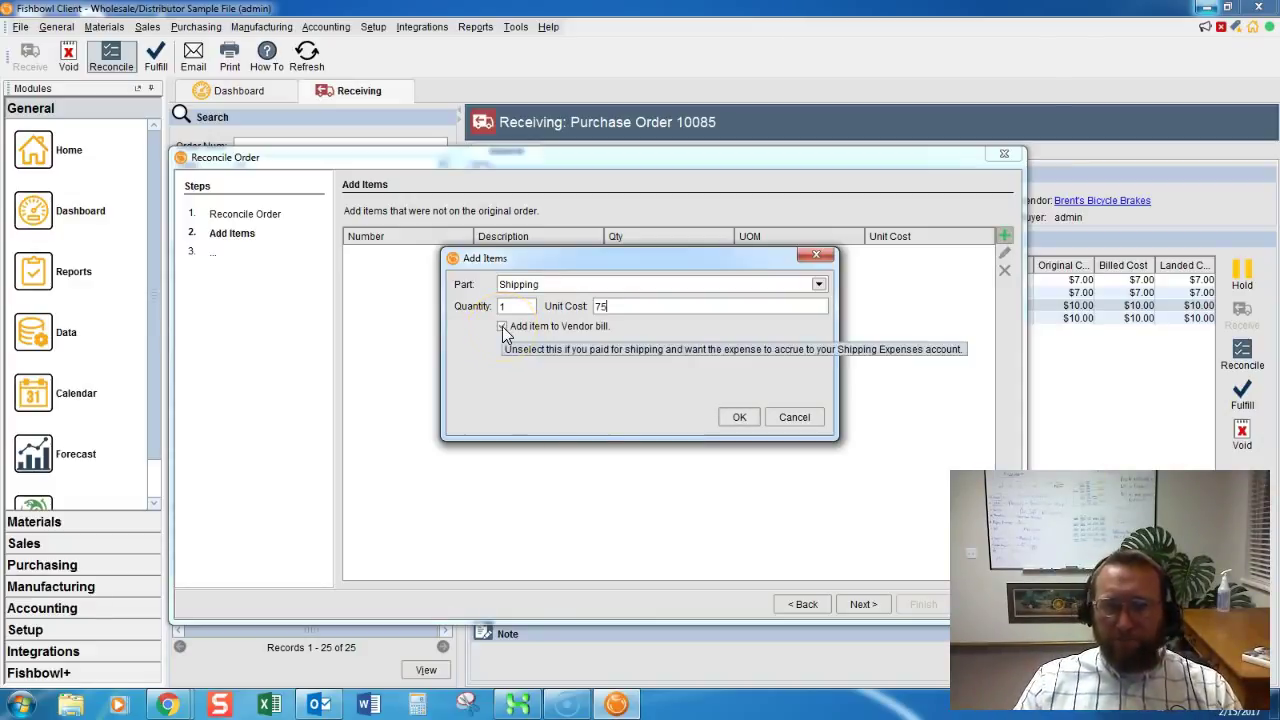
{"action": "left_click", "coordinate": [503, 328]}
{"action": "left_click", "coordinate": [540, 378]}
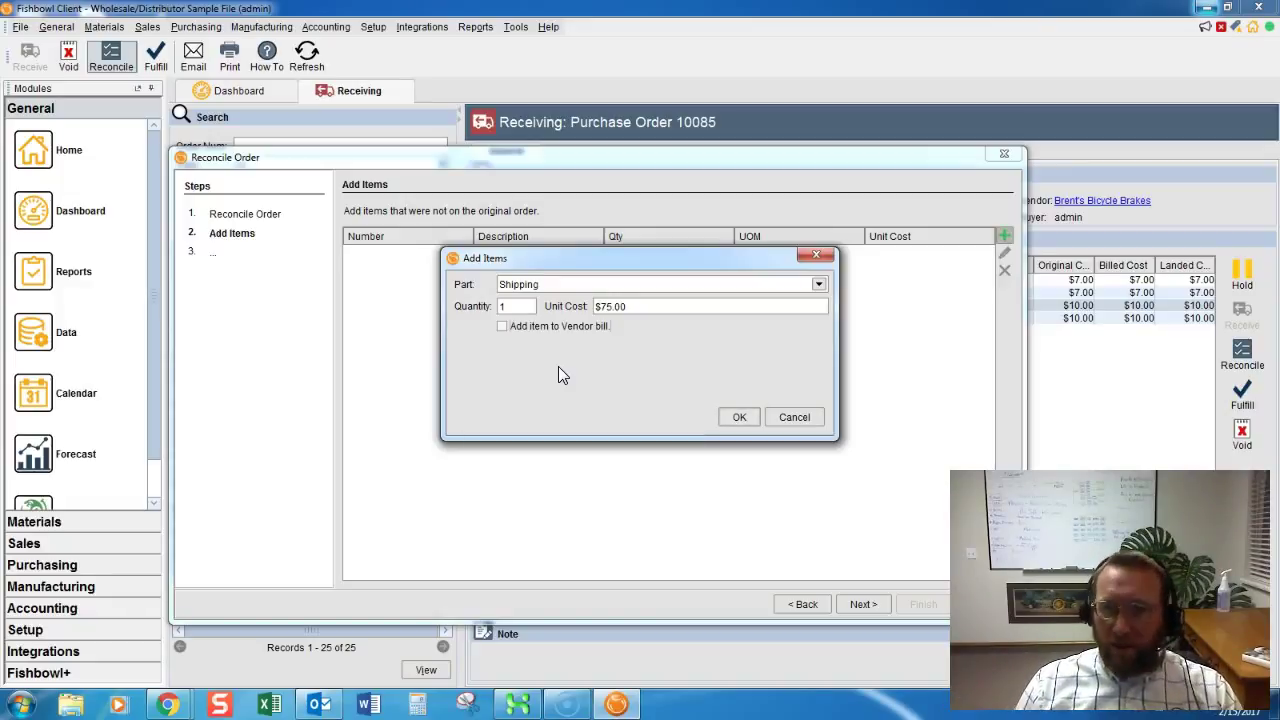
{"action": "left_click", "coordinate": [503, 327]}
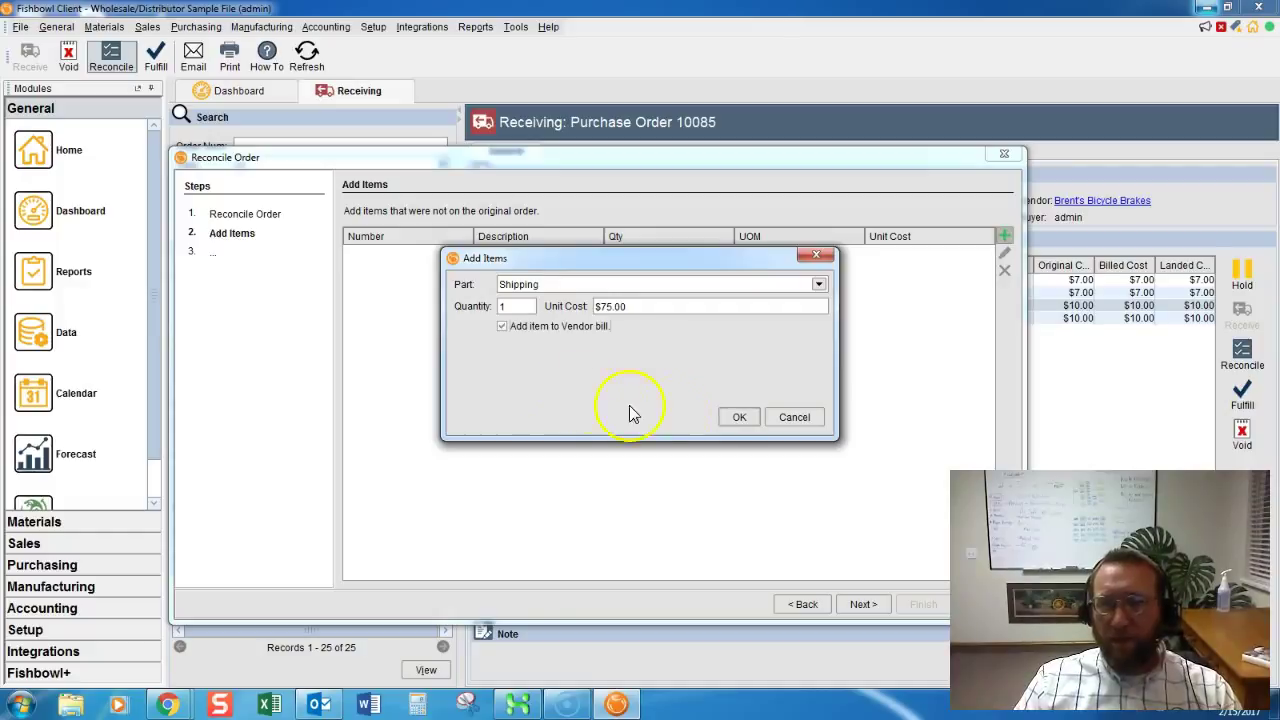
{"action": "left_click", "coordinate": [735, 418]}
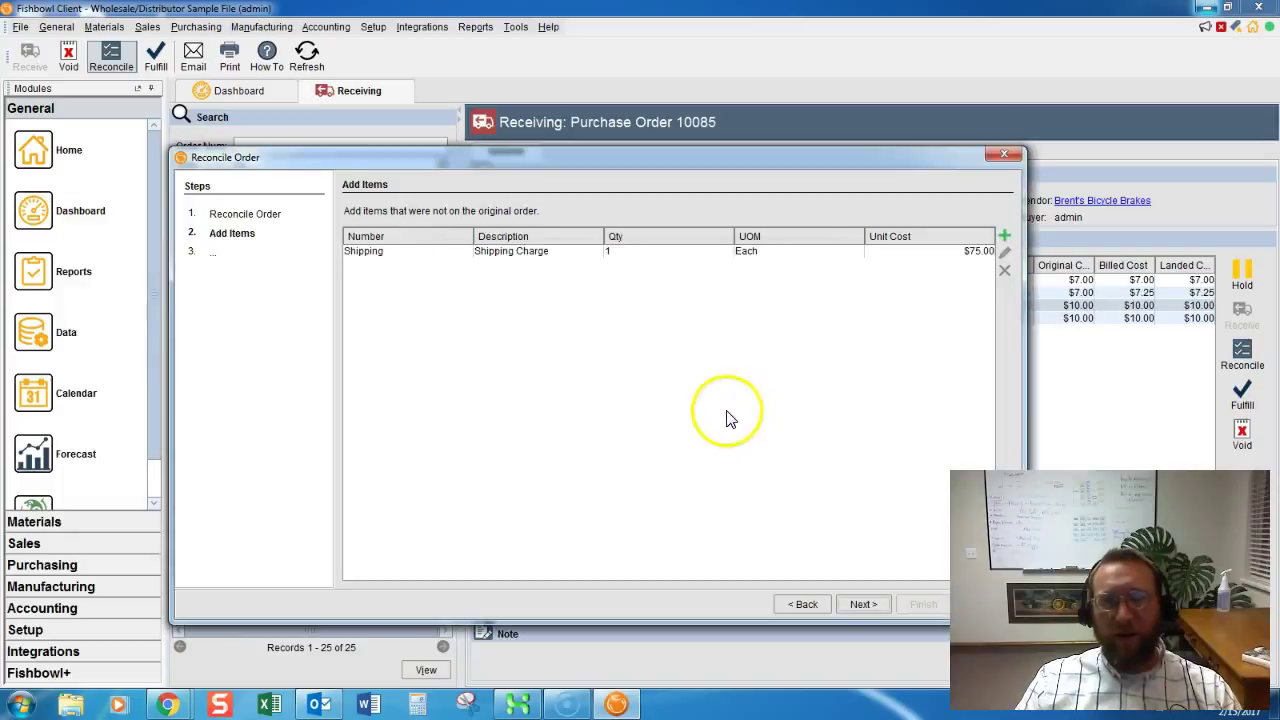
Set the shipping charge's landed cost to be calculated by Cost across all four items.
{"action": "left_click", "coordinate": [864, 605]}
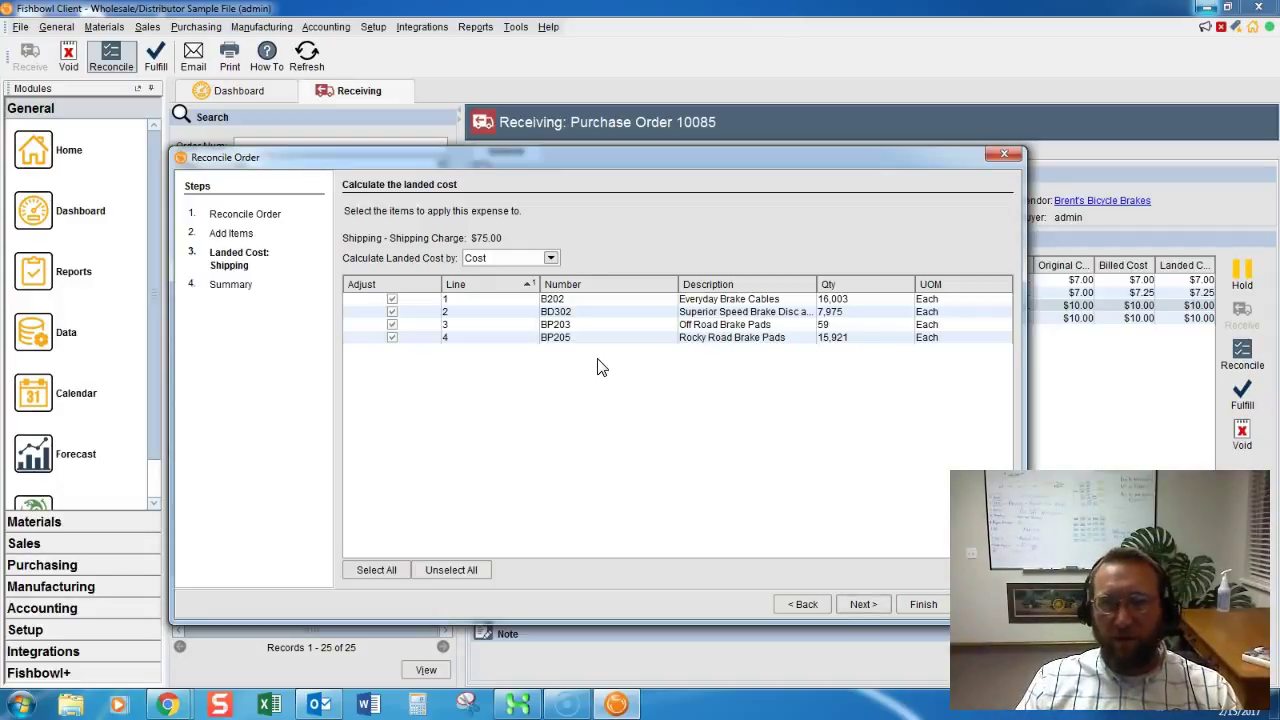
{"action": "left_click", "coordinate": [606, 362]}
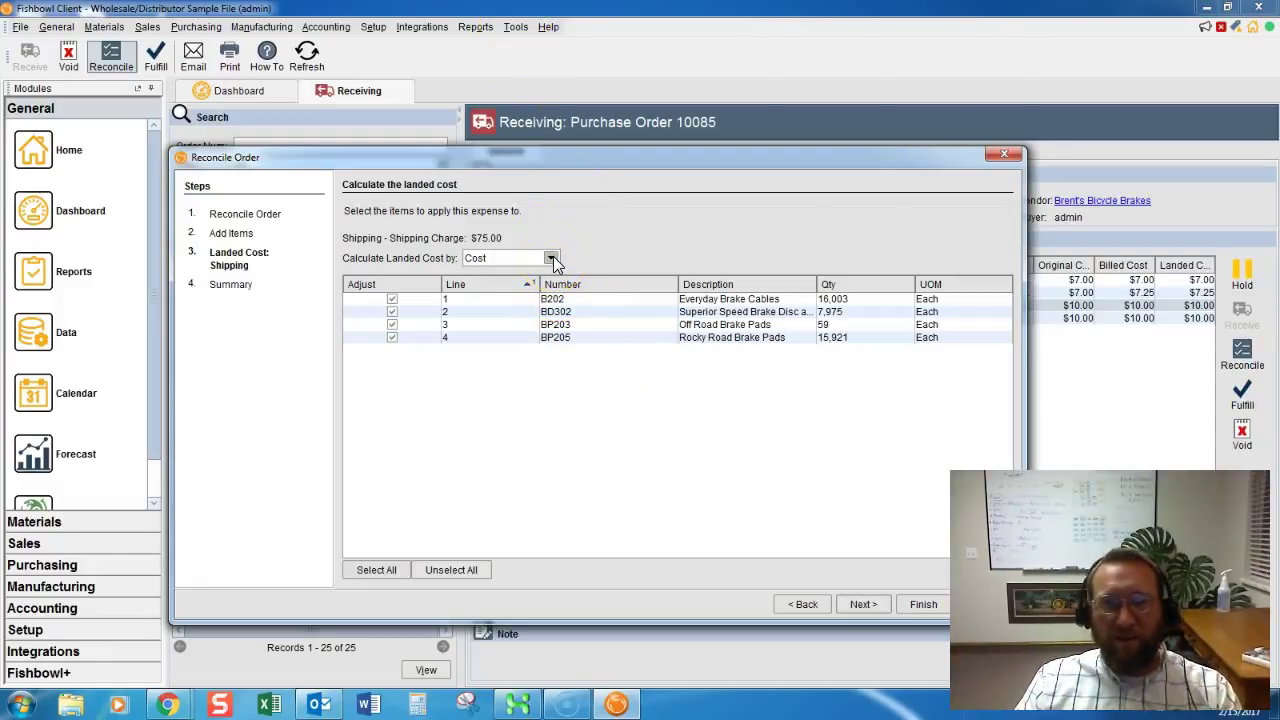
{"action": "left_click", "coordinate": [551, 259]}
{"action": "left_click", "coordinate": [545, 273]}
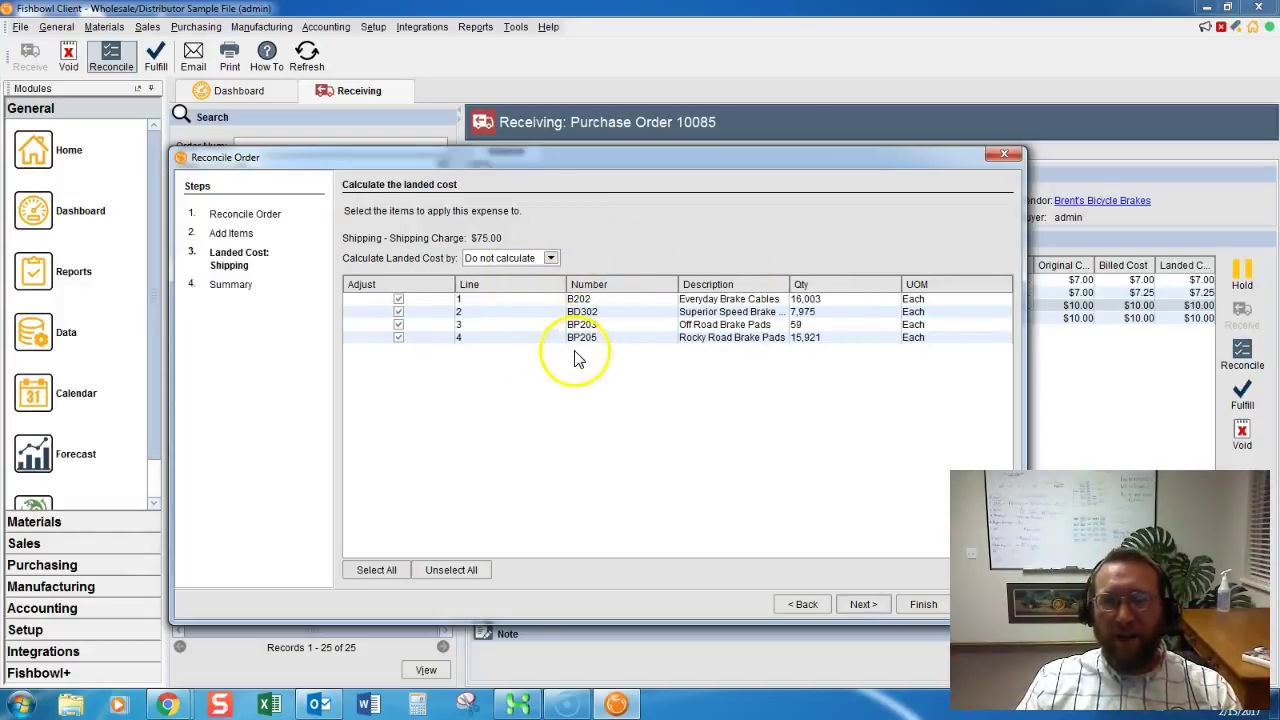
{"action": "left_click", "coordinate": [551, 259]}
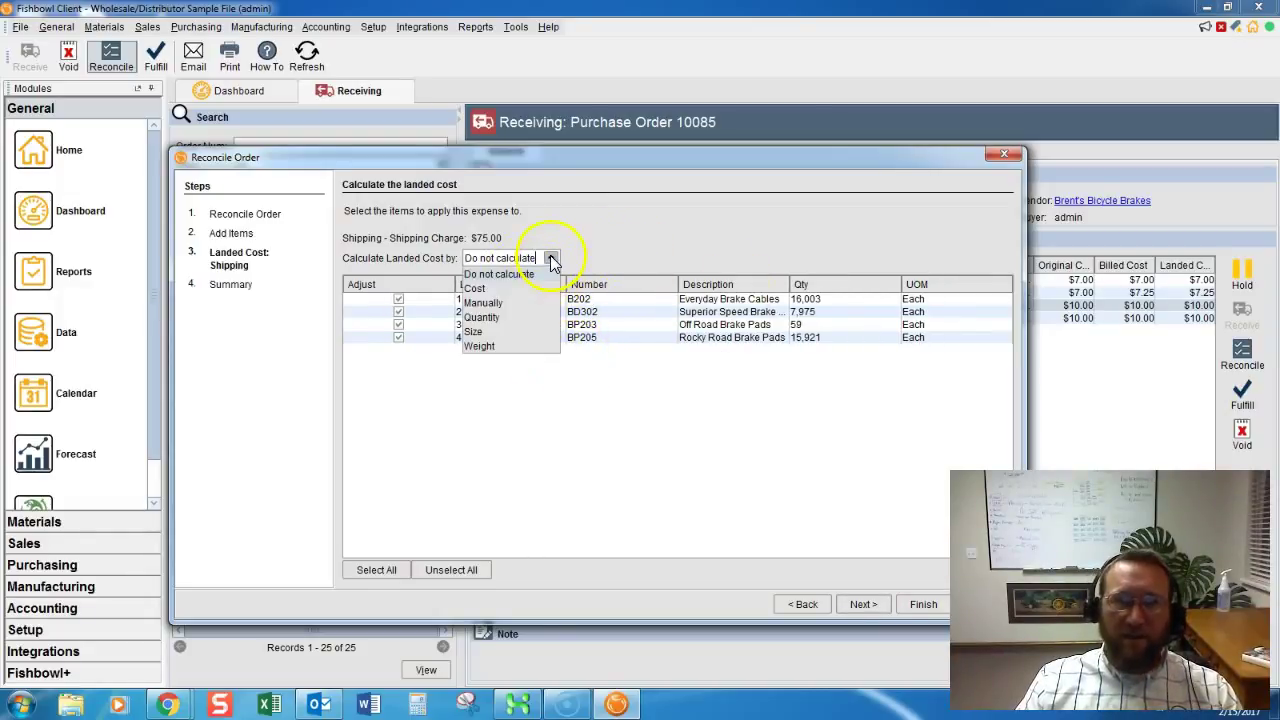
{"action": "left_click", "coordinate": [474, 289]}
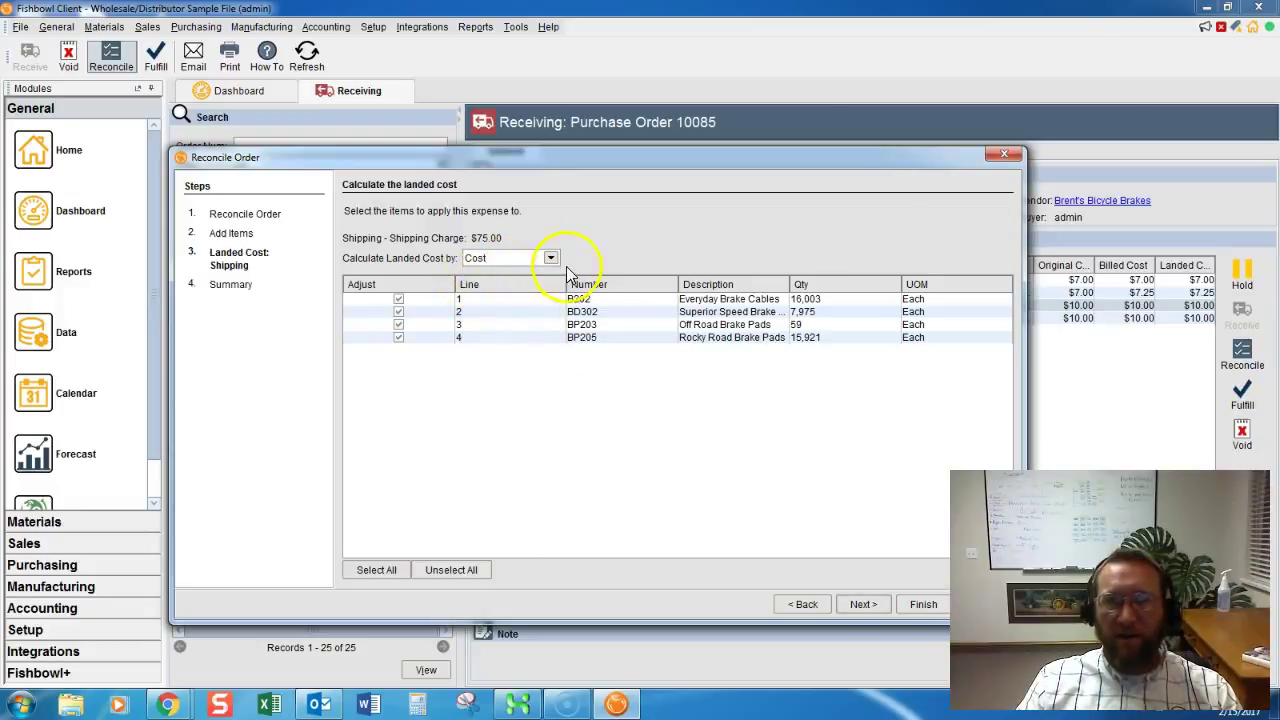
{"action": "left_click", "coordinate": [551, 258]}
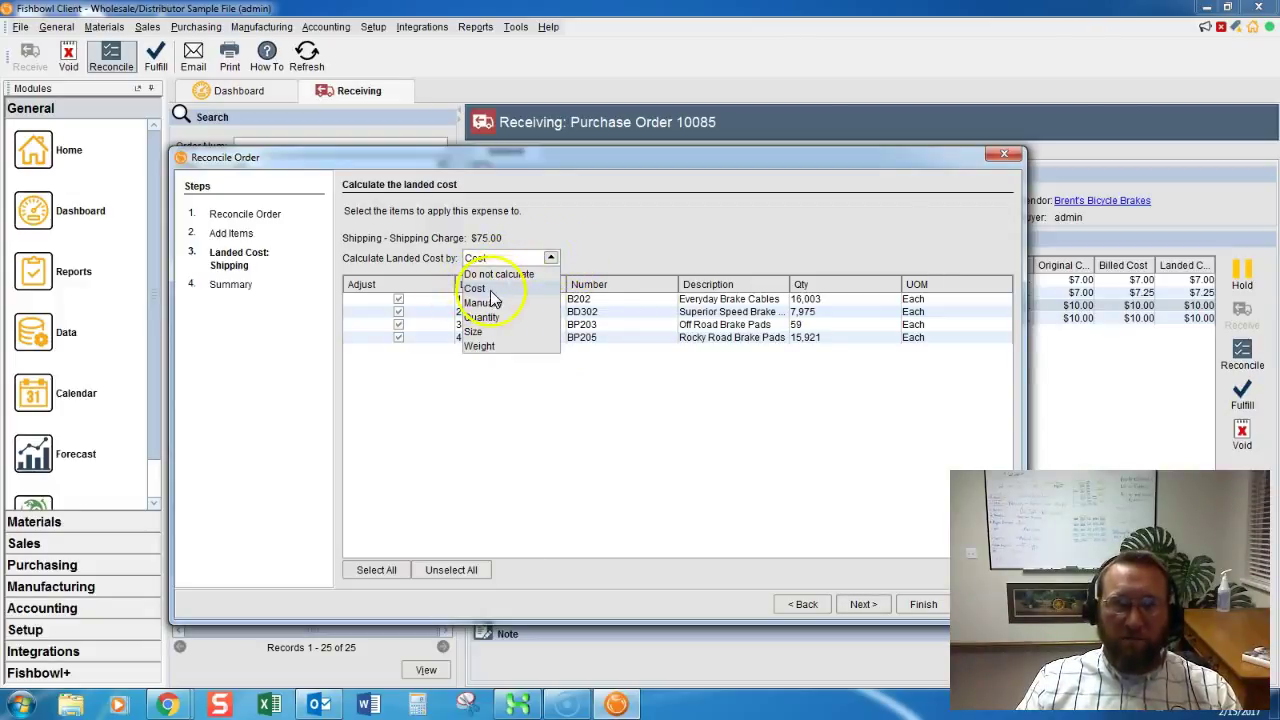
{"action": "left_click", "coordinate": [597, 266]}
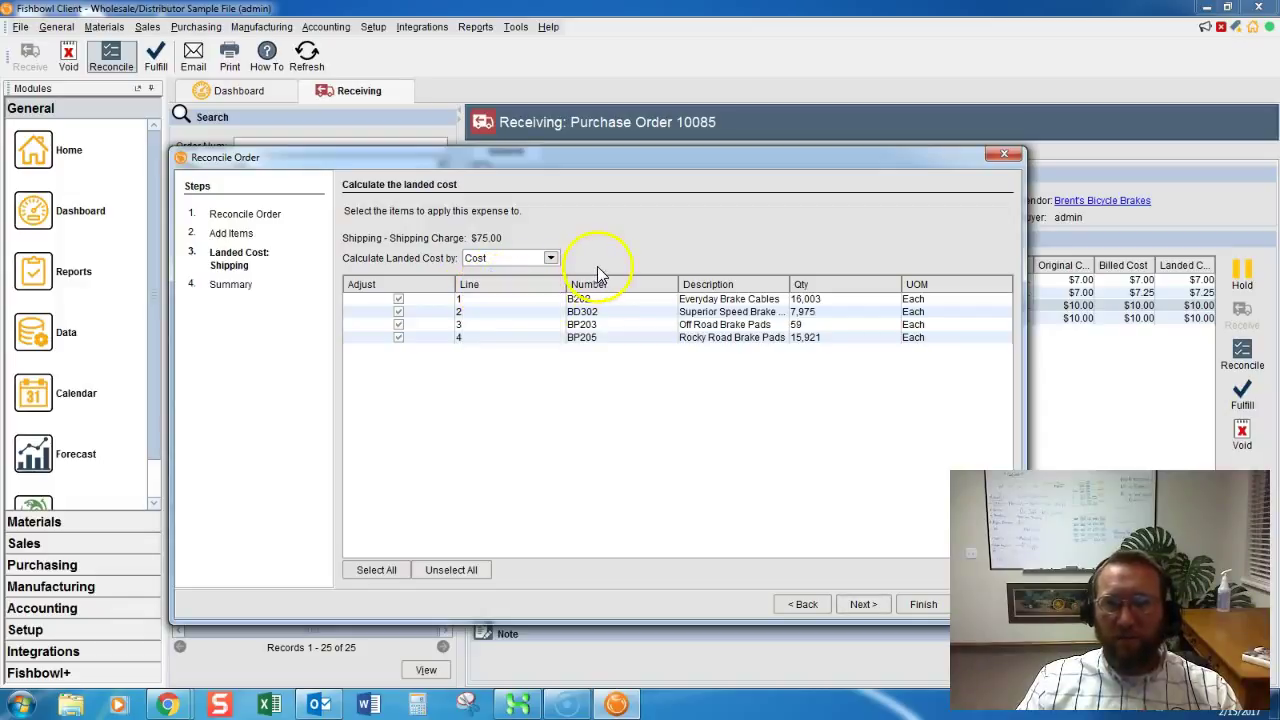
Review the billed and landed costs of each item in the reconciliation summary and finish reconciling the order.
{"action": "left_click", "coordinate": [863, 604]}
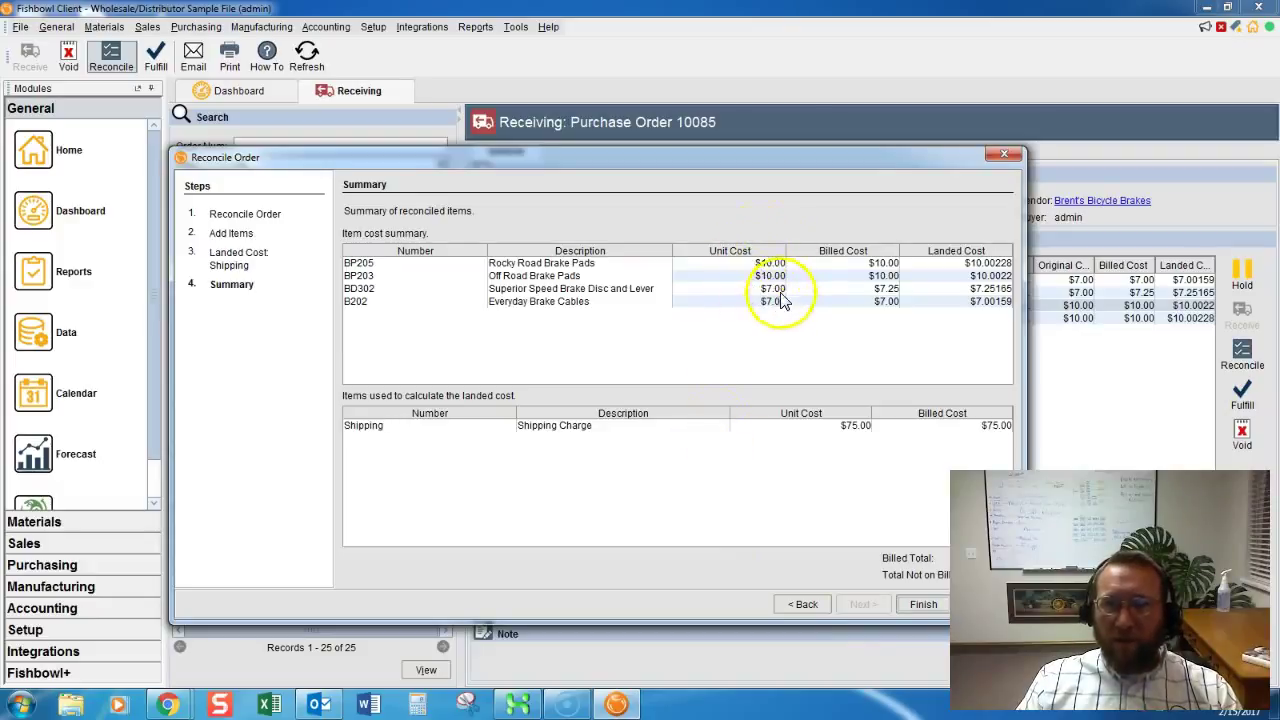
{"action": "left_click", "coordinate": [887, 289]}
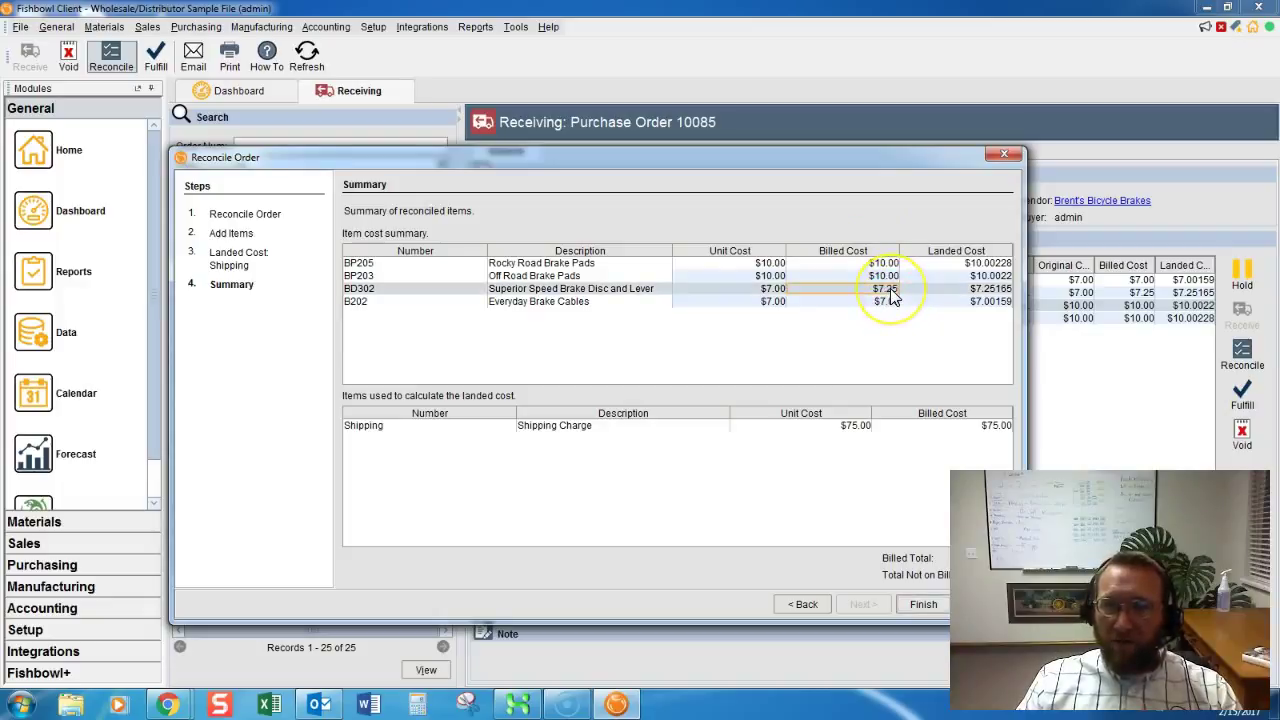
{"action": "left_click", "coordinate": [982, 264]}
{"action": "left_click", "coordinate": [984, 277]}
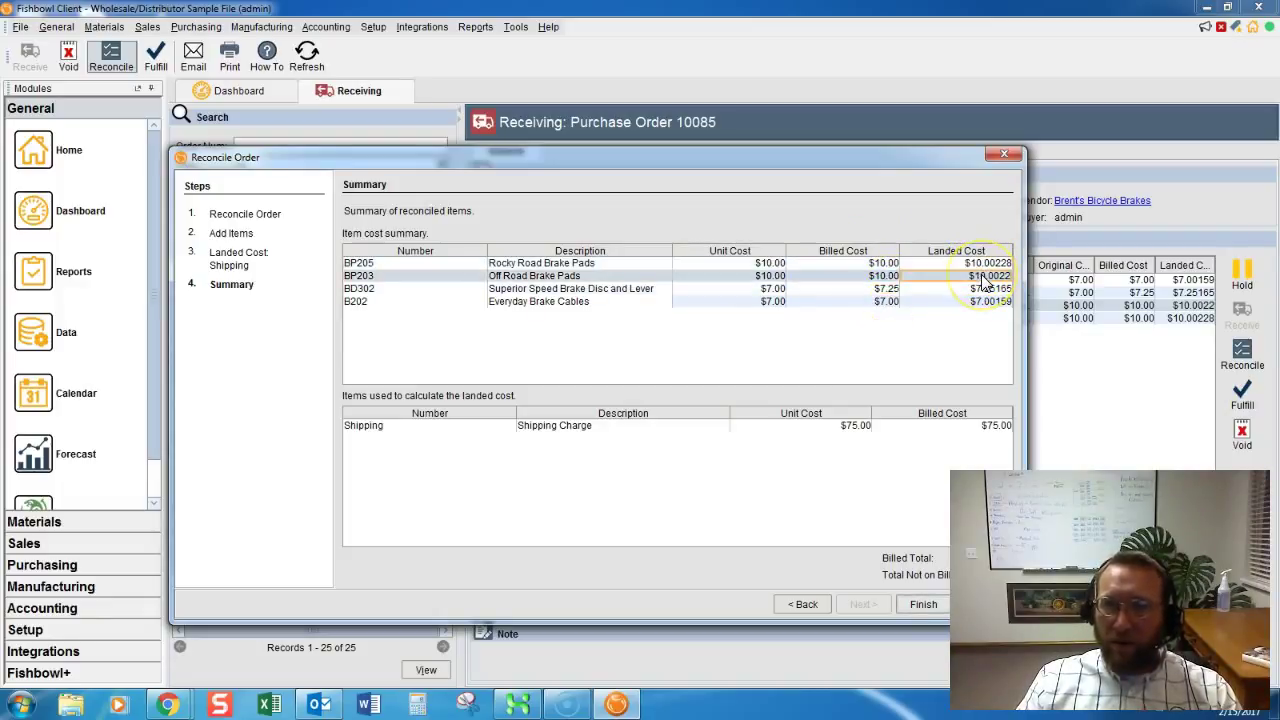
{"action": "left_click", "coordinate": [983, 290]}
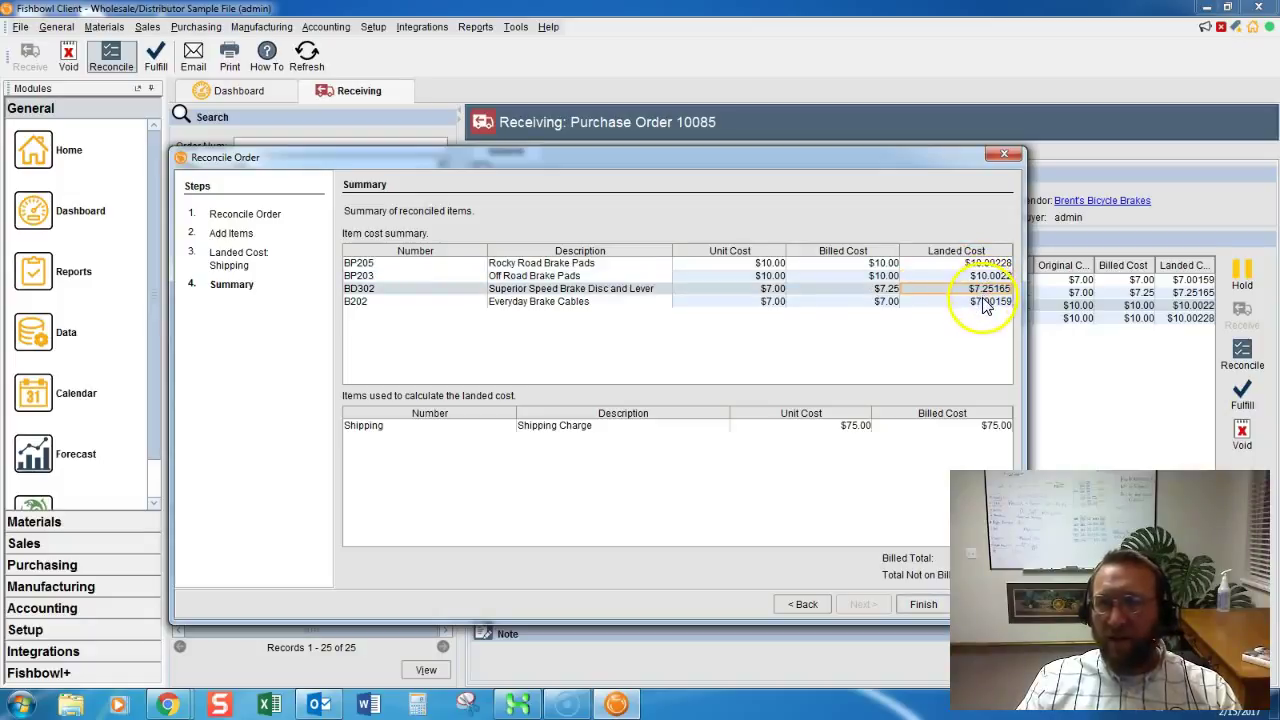
{"action": "left_click", "coordinate": [984, 303]}
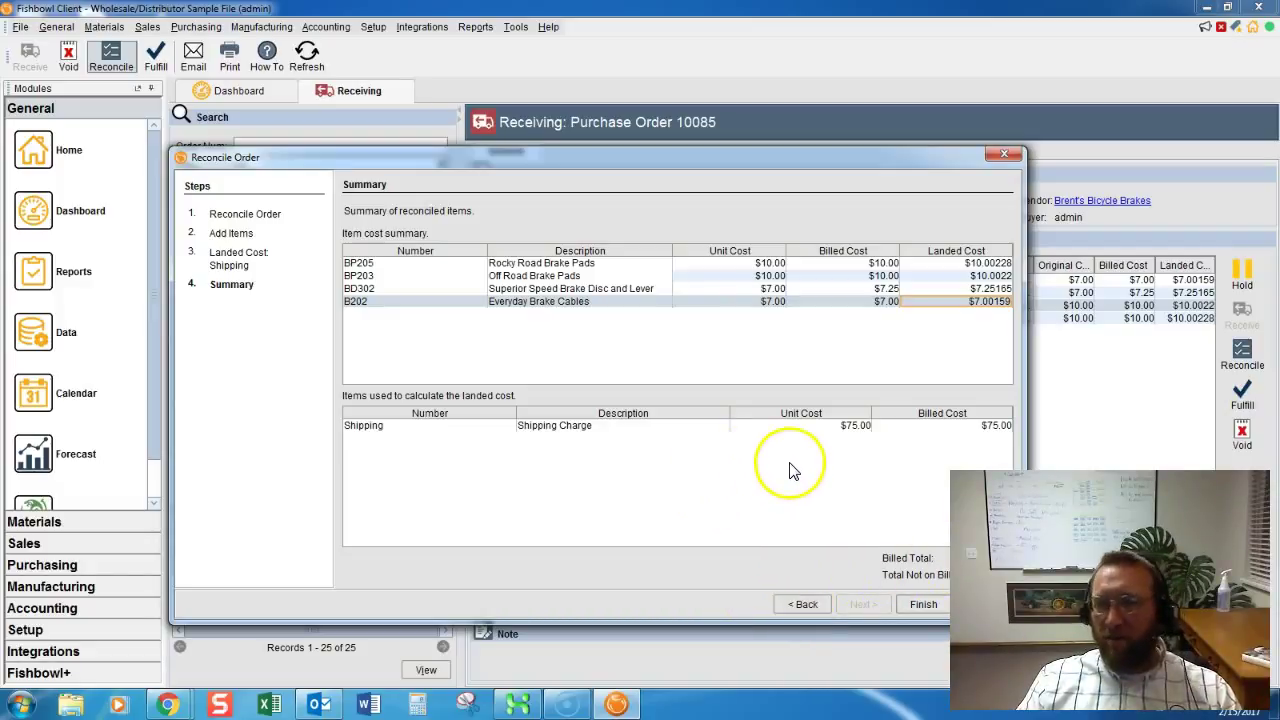
{"action": "left_click", "coordinate": [918, 604]}
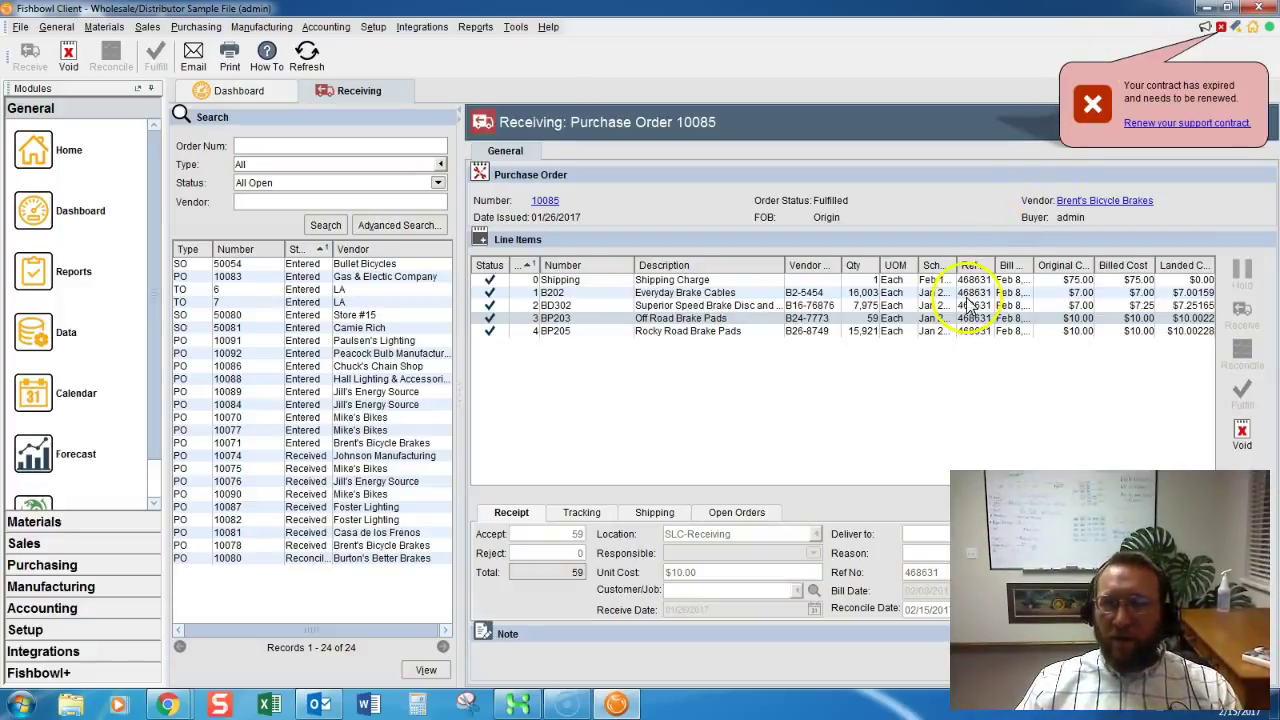
{"action": "left_click", "coordinate": [935, 390]}
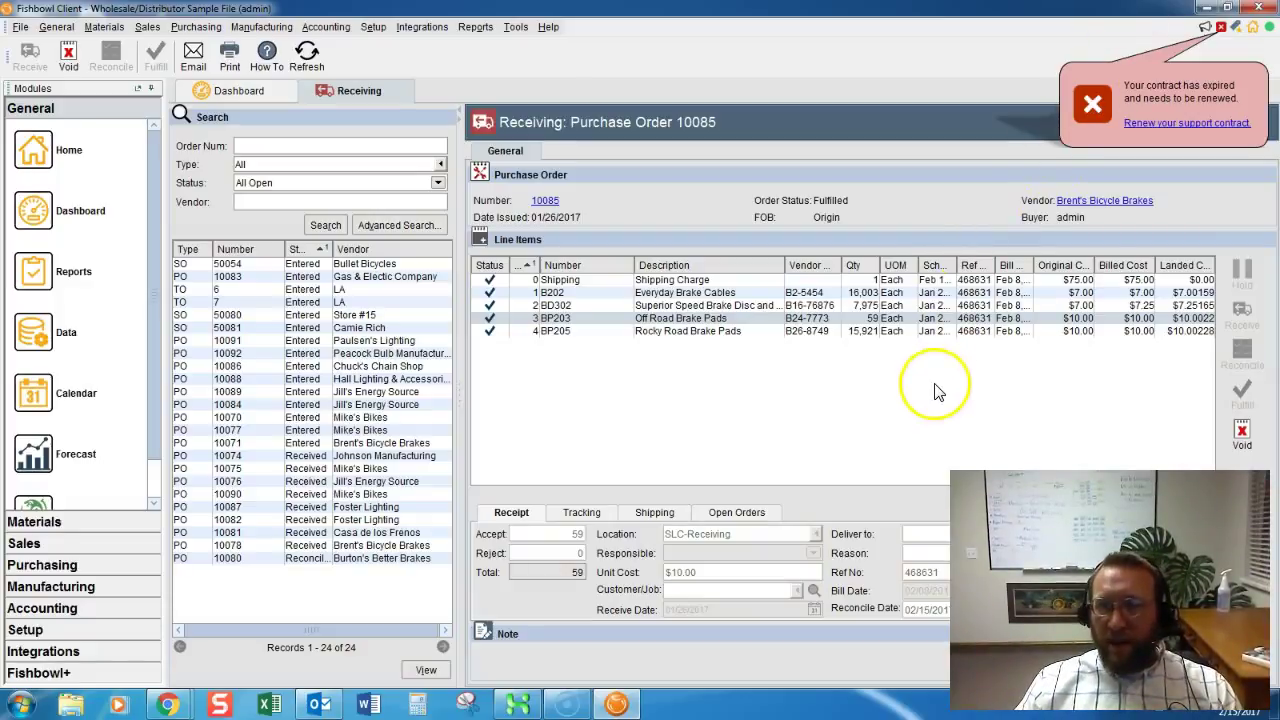
{"action": "left_click", "coordinate": [817, 451]}
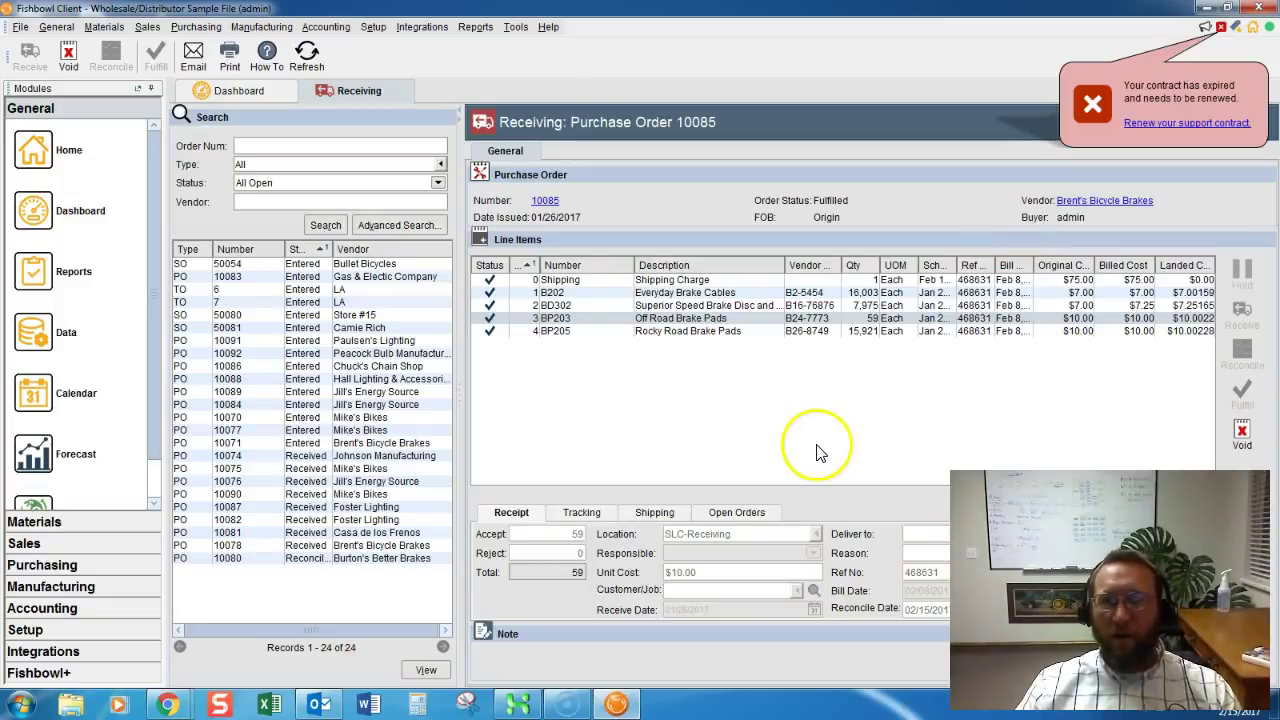